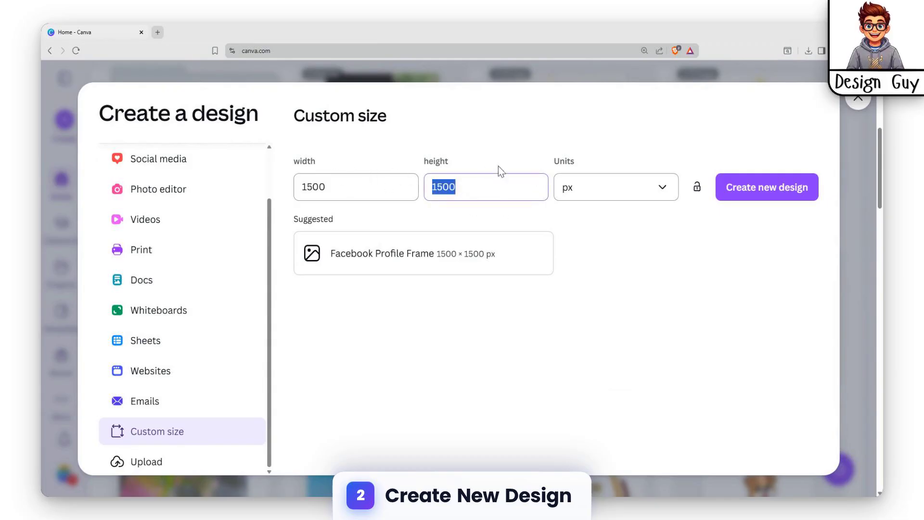
# Step: Create a new 1500 × 1500 px design and add the recently used portrait photo of the woman in white
pyautogui.click(784, 193)
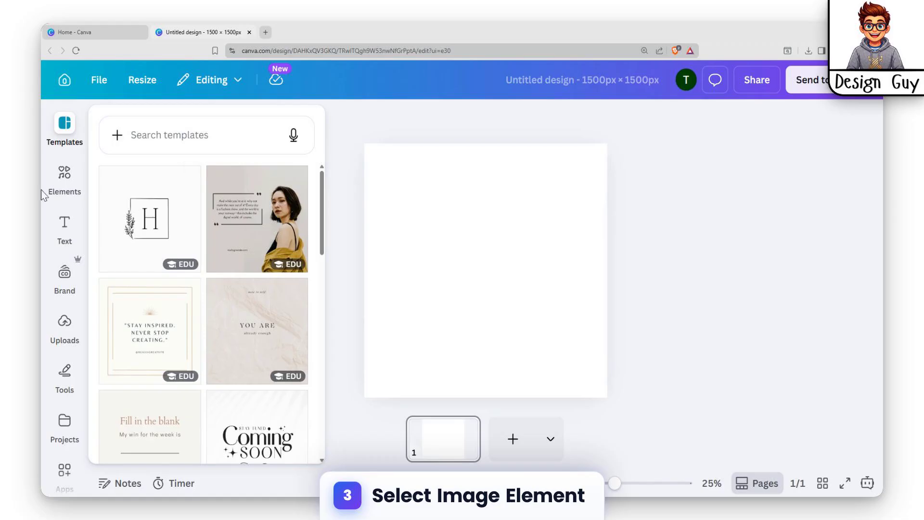
pyautogui.click(65, 177)
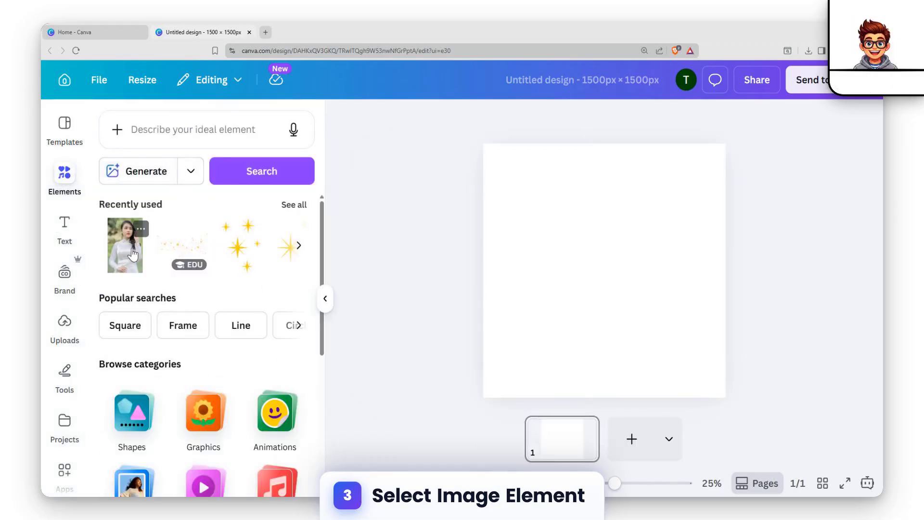
pyautogui.click(133, 254)
# Step: Align the portrait photo with the page's upper-left corner and enlarge it until it covers the whole page
pyautogui.moveTo(592, 257); pyautogui.dragTo(534, 235)
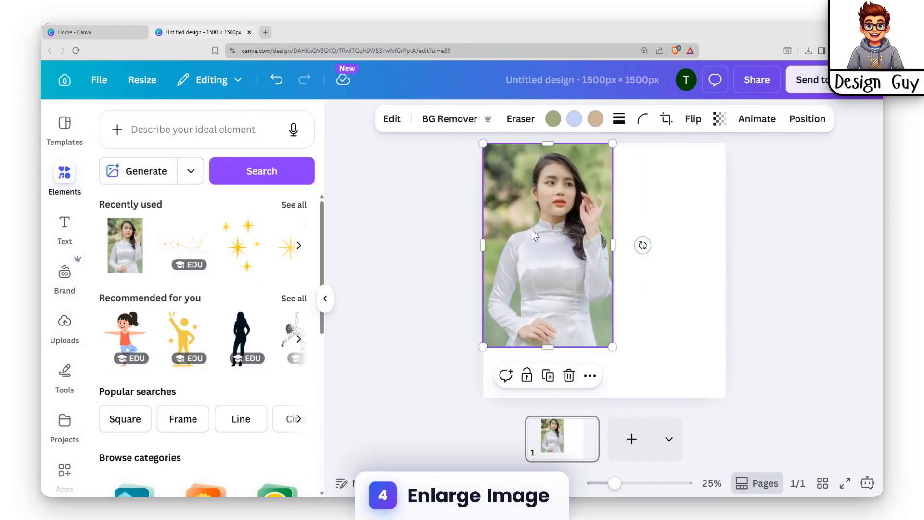
pyautogui.moveTo(612, 346); pyautogui.dragTo(801, 472)
pyautogui.click(815, 354)
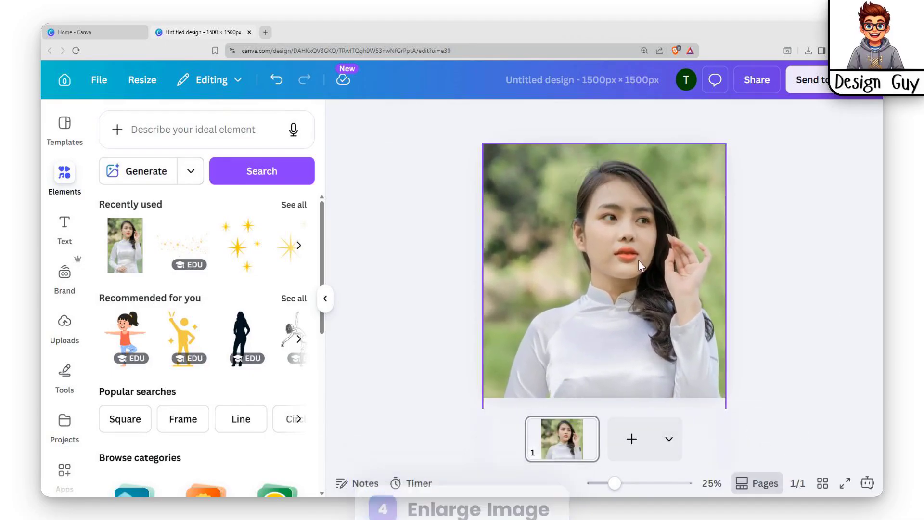
pyautogui.click(536, 205)
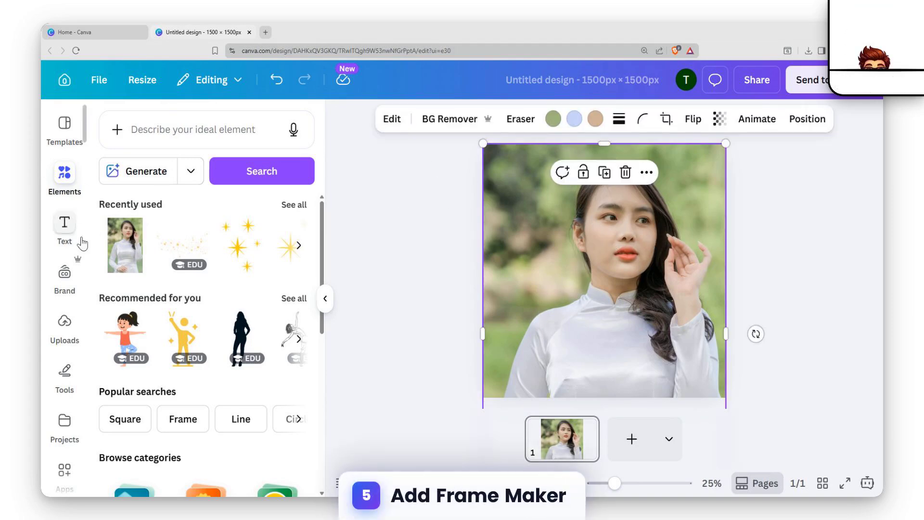
# Step: Search the elements library for "frame maker"
pyautogui.scroll(-2, 83, 244)
pyautogui.scroll(2, 65, 162)
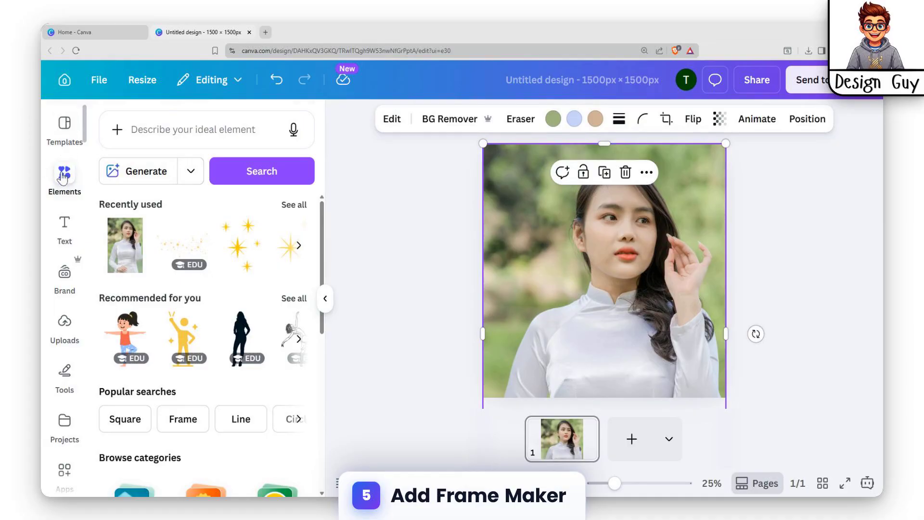
pyautogui.click(62, 178)
pyautogui.click(134, 139)
pyautogui.click(65, 178)
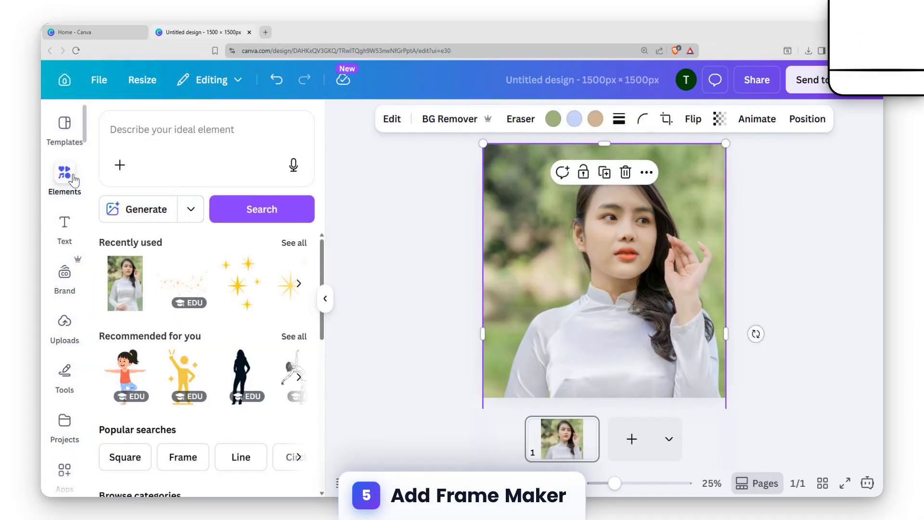
pyautogui.scroll(-5, 73, 181)
pyautogui.click(186, 136)
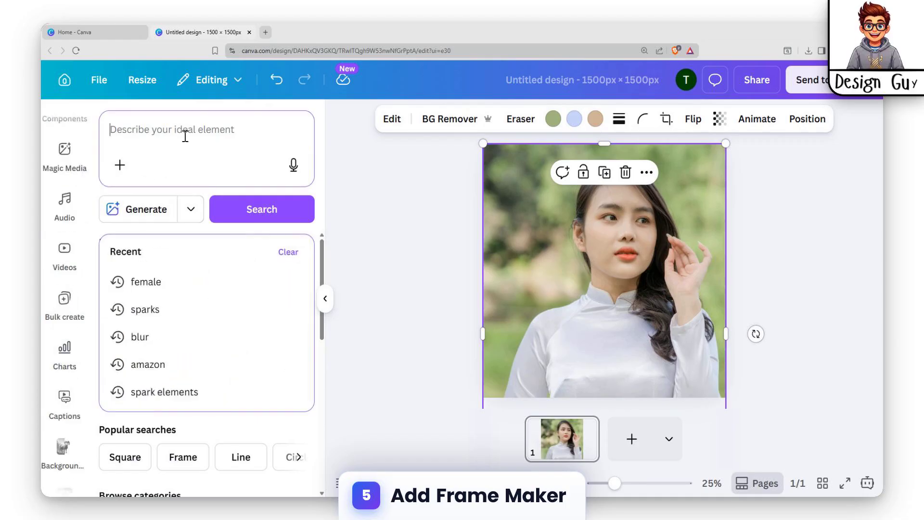
pyautogui.write('frame maker')
pyautogui.press('Return')
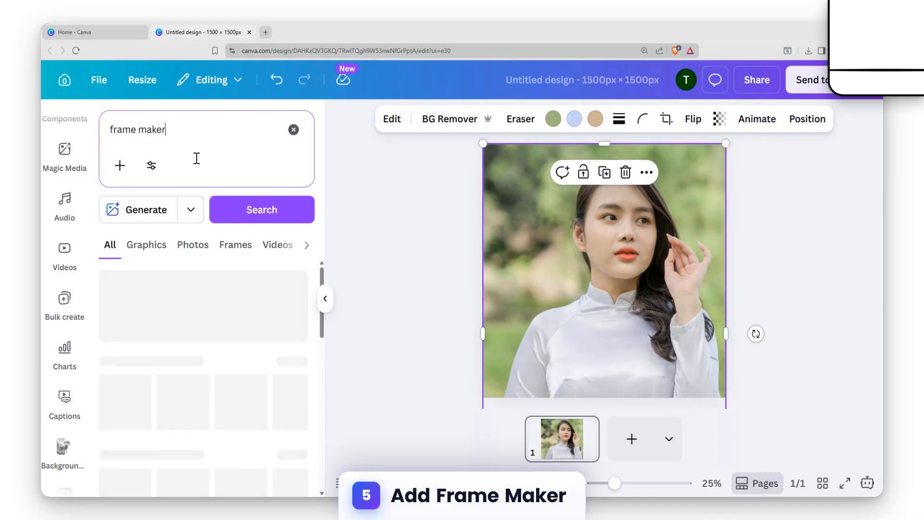
# Step: Show the Frames results and launch the Frame Maker app by Repixo
pyautogui.scroll(-8, 266, 313)
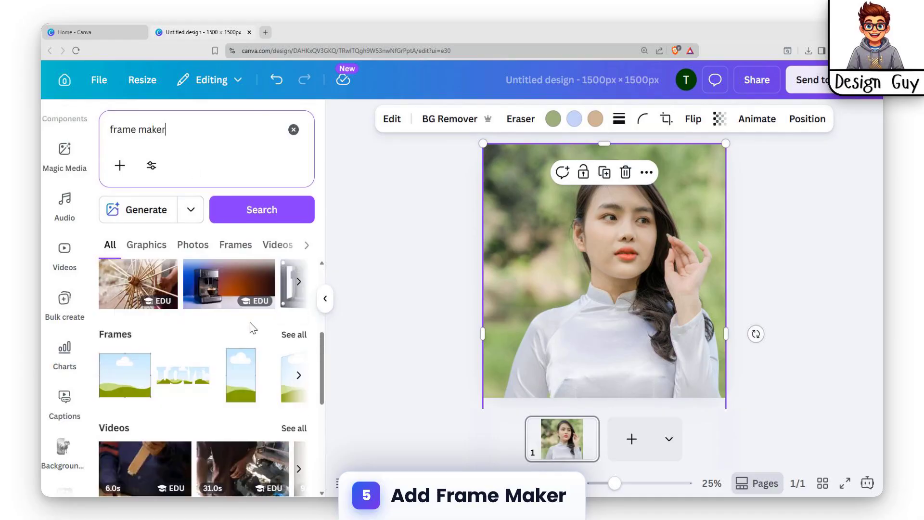
pyautogui.scroll(6, 251, 322)
pyautogui.scroll(2, 211, 304)
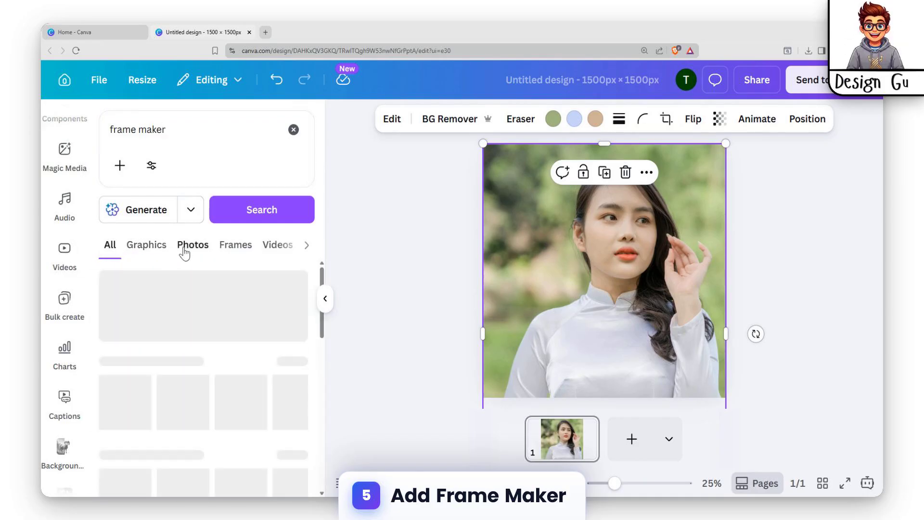
pyautogui.scroll(-4, 203, 313)
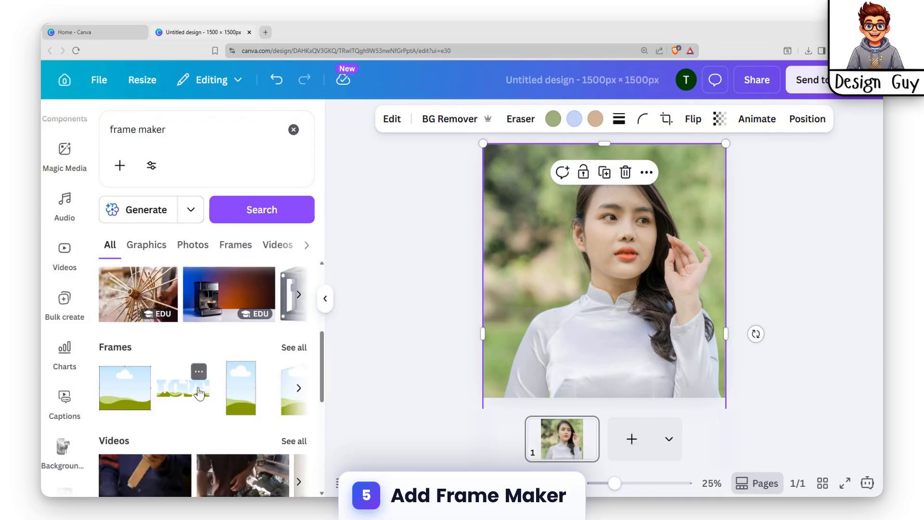
pyautogui.click(113, 346)
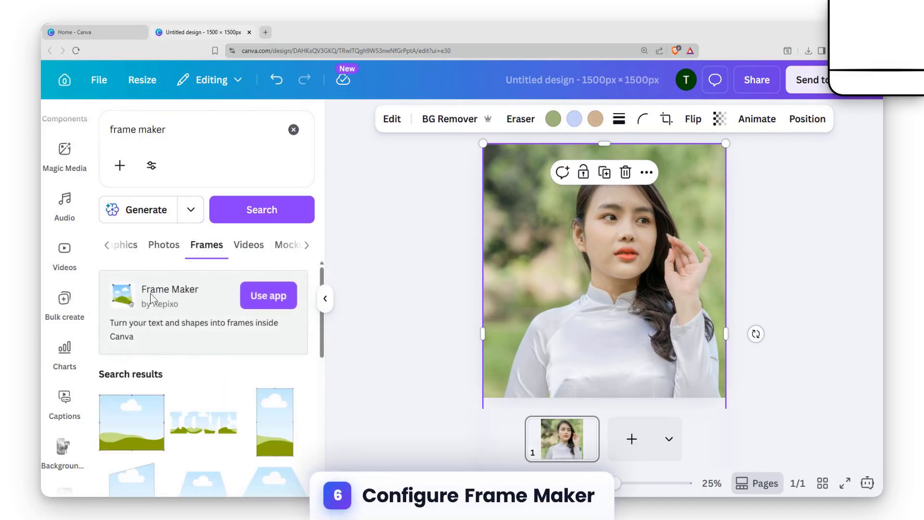
pyautogui.click(268, 297)
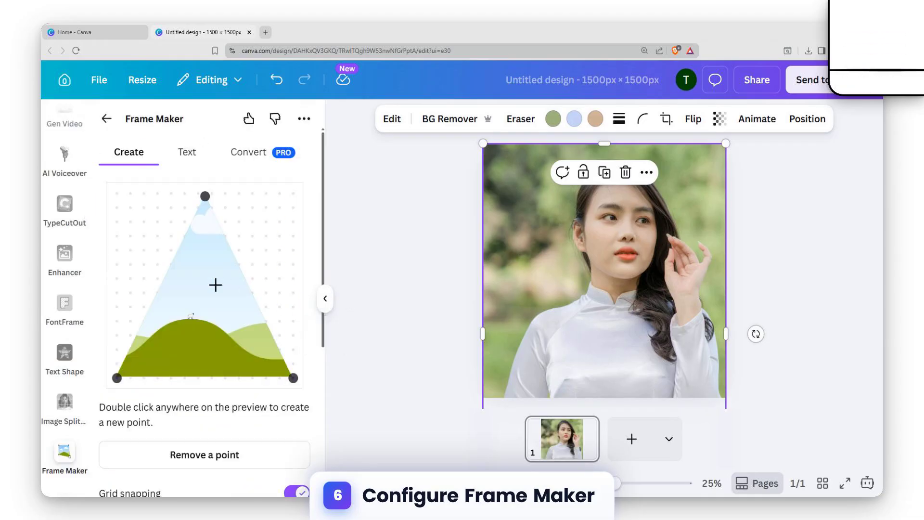
# Step: Switch Frame Maker to text frames and set the word to "BE"
pyautogui.click(193, 154)
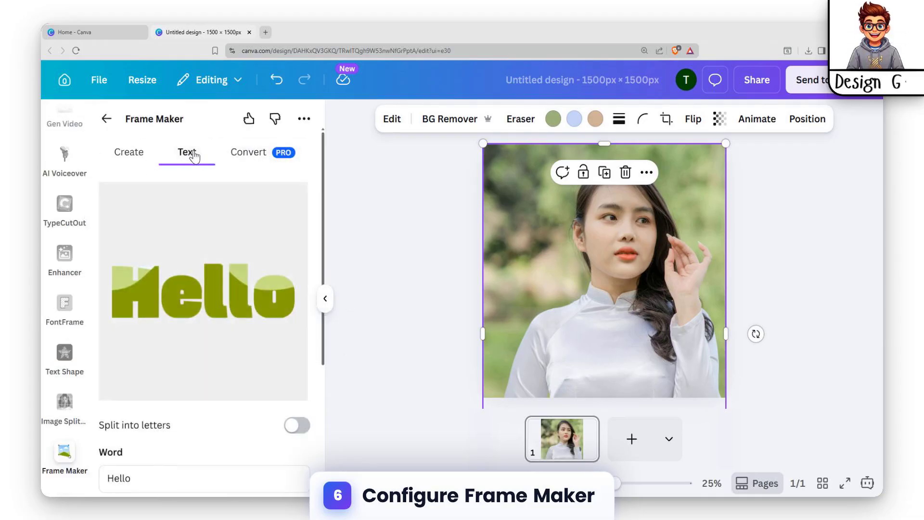
pyautogui.scroll(-4, 195, 305)
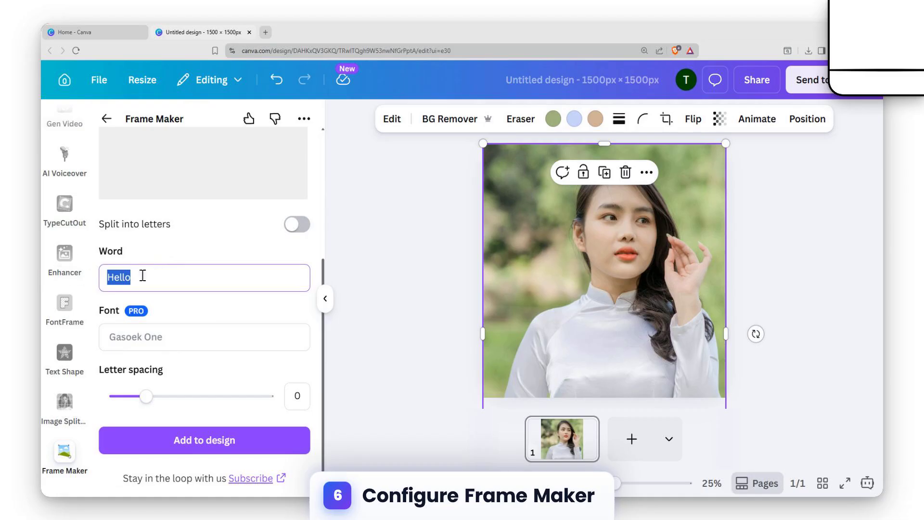
pyautogui.scroll(4, 154, 281)
pyautogui.scroll(-4, 160, 286)
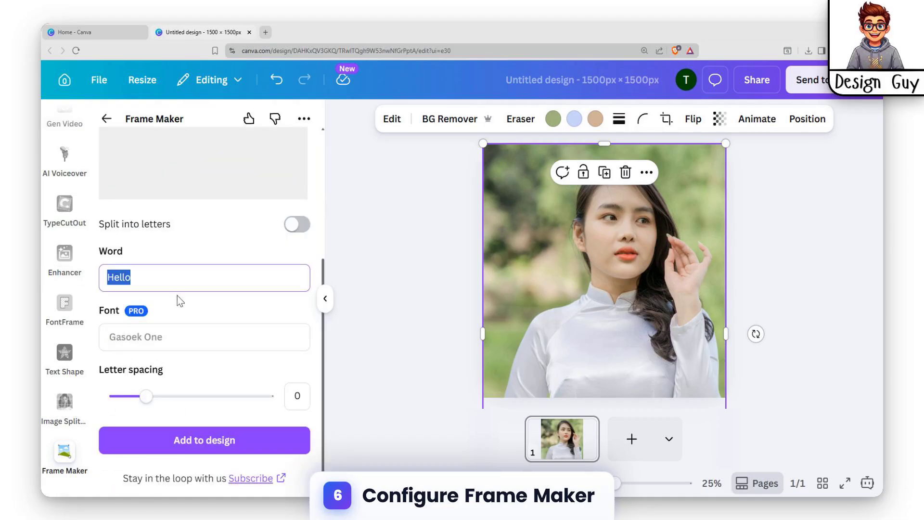
pyautogui.scroll(2, 171, 297)
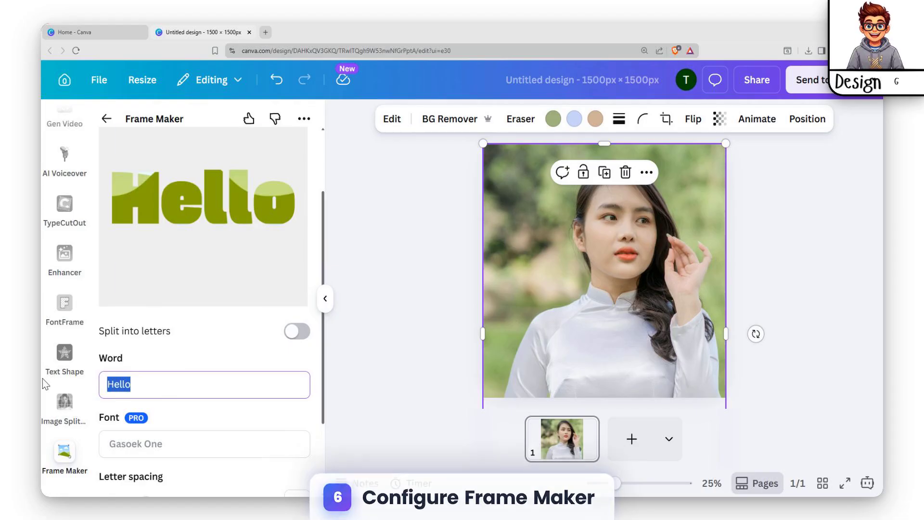
pyautogui.write('BE')
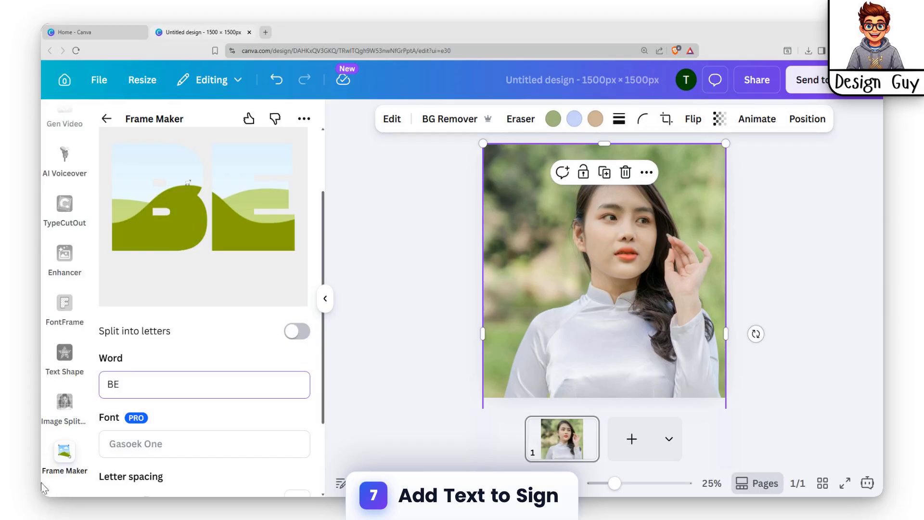
# Step: Add the BE text frame to the design and place it over the right side of the woman's face
pyautogui.scroll(-2, 145, 357)
pyautogui.click(220, 440)
pyautogui.moveTo(538, 184); pyautogui.dragTo(675, 216)
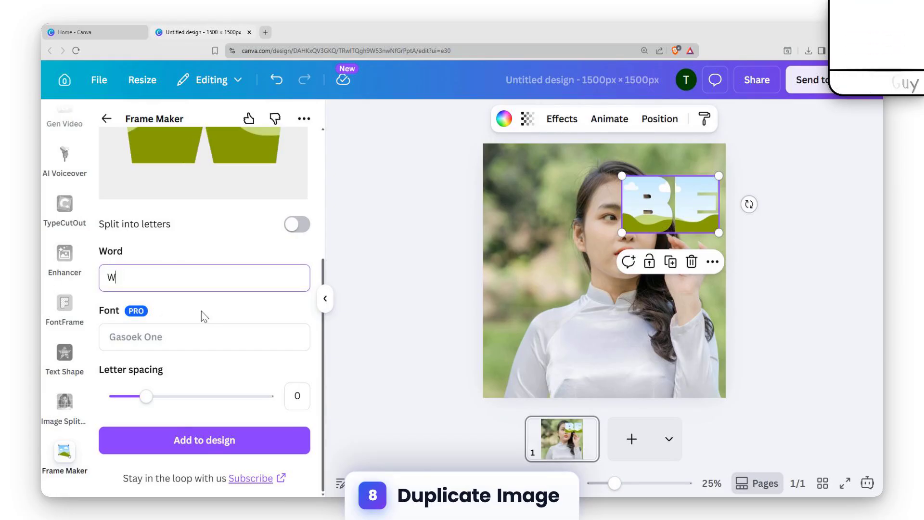
# Step: Create a second text frame with the word "WISE" and place it directly beneath the BE frame
pyautogui.write('WISE')
pyautogui.scroll(4, 231, 330)
pyautogui.scroll(-4, 208, 373)
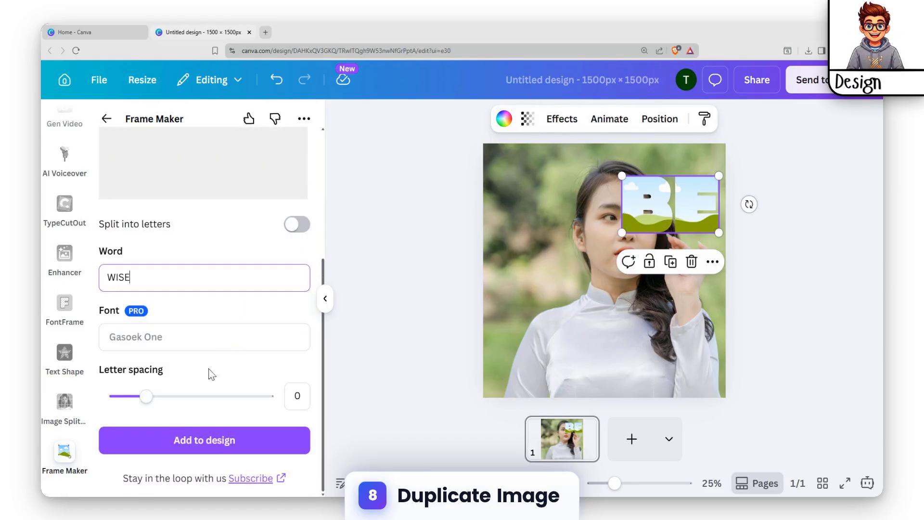
pyautogui.click(216, 441)
pyautogui.moveTo(532, 154); pyautogui.dragTo(672, 249)
pyautogui.click(587, 288)
pyautogui.click(824, 288)
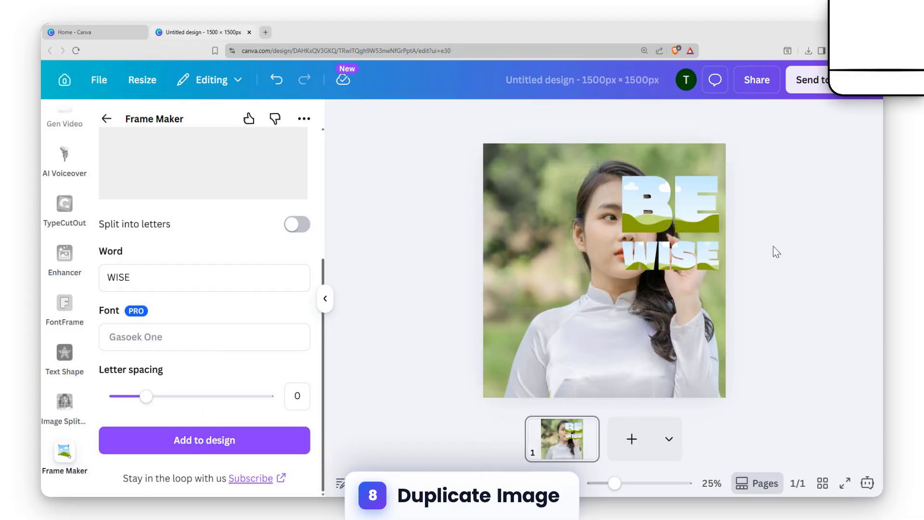
# Step: Duplicate the background photo and drop the copy into the BE frame
pyautogui.click(670, 248)
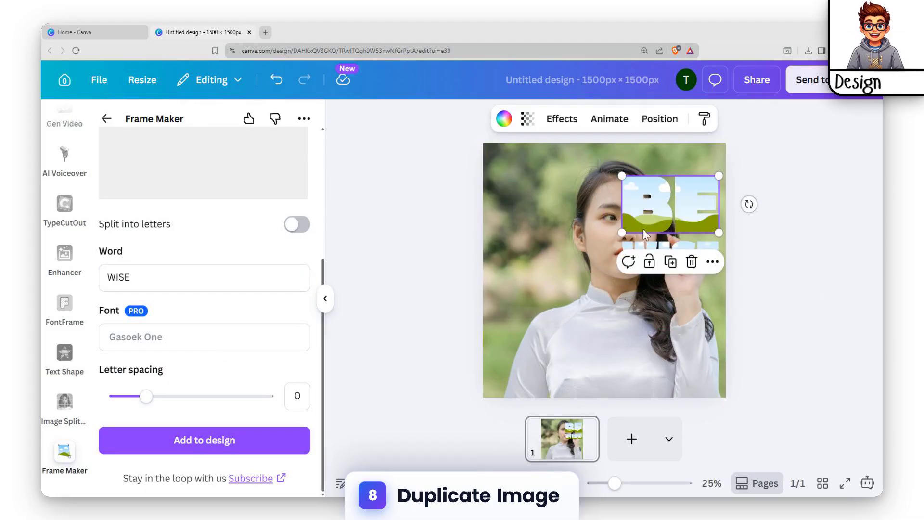
pyautogui.click(532, 190)
pyautogui.scroll(10, 84, 146)
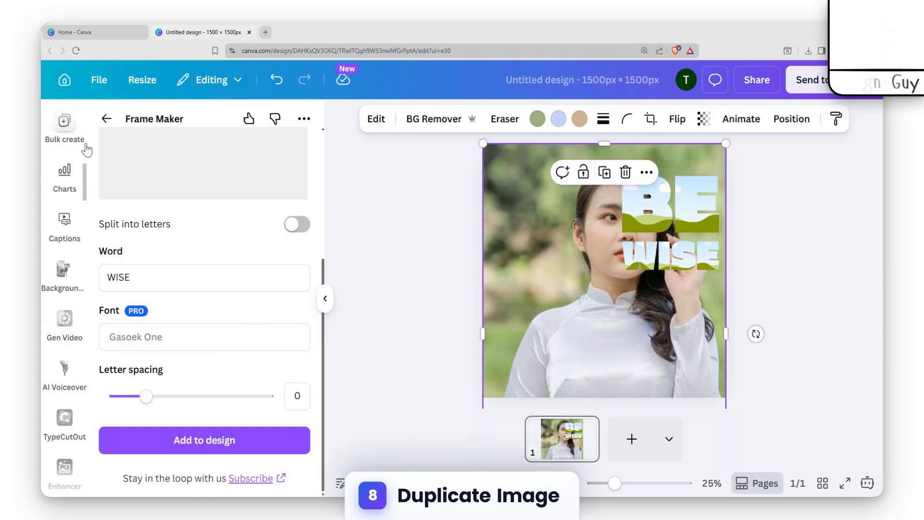
pyautogui.click(70, 140)
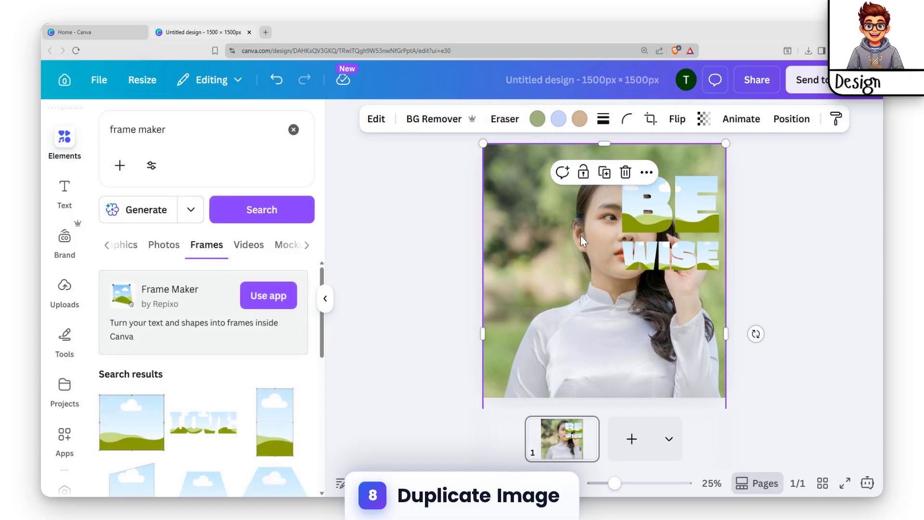
pyautogui.hotkey('ctrl', 'd')
pyautogui.moveTo(597, 254); pyautogui.dragTo(655, 219)
# Step: Crop the photo inside the BE frame, enlarging it to page width so it lines up with the background photo
pyautogui.doubleClick(655, 219)
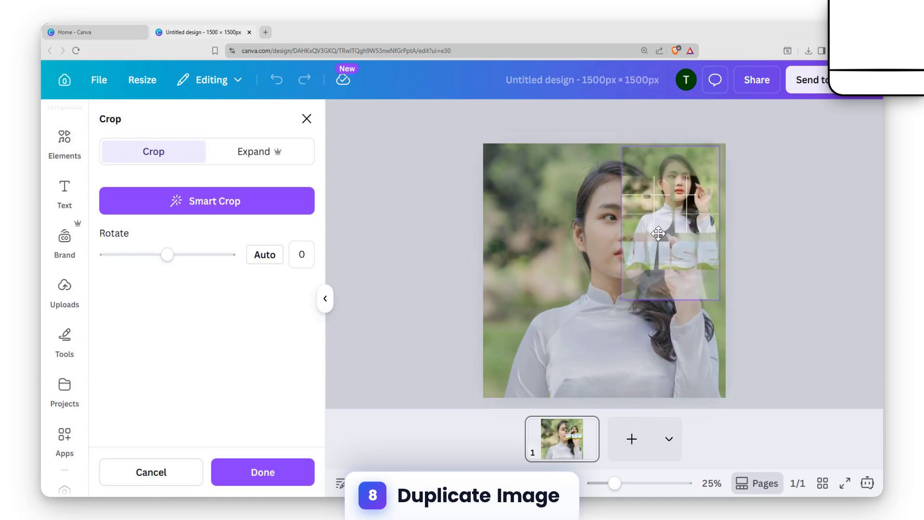
pyautogui.moveTo(699, 200); pyautogui.dragTo(728, 187)
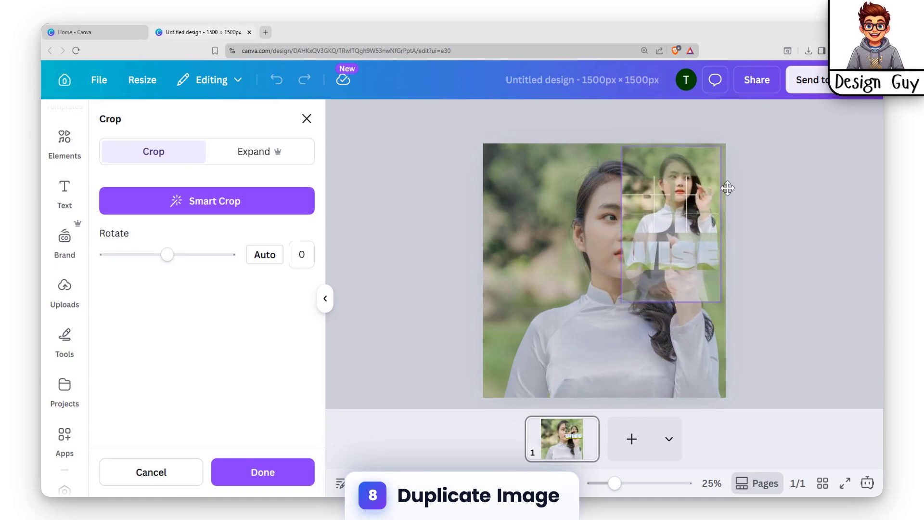
pyautogui.moveTo(622, 301); pyautogui.dragTo(364, 434)
pyautogui.moveTo(721, 146); pyautogui.dragTo(699, 170)
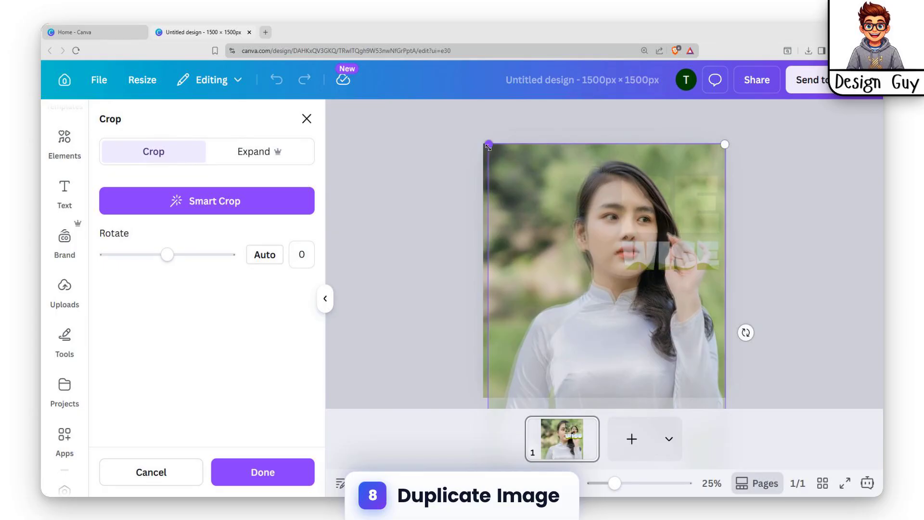
pyautogui.moveTo(488, 146); pyautogui.dragTo(469, 152)
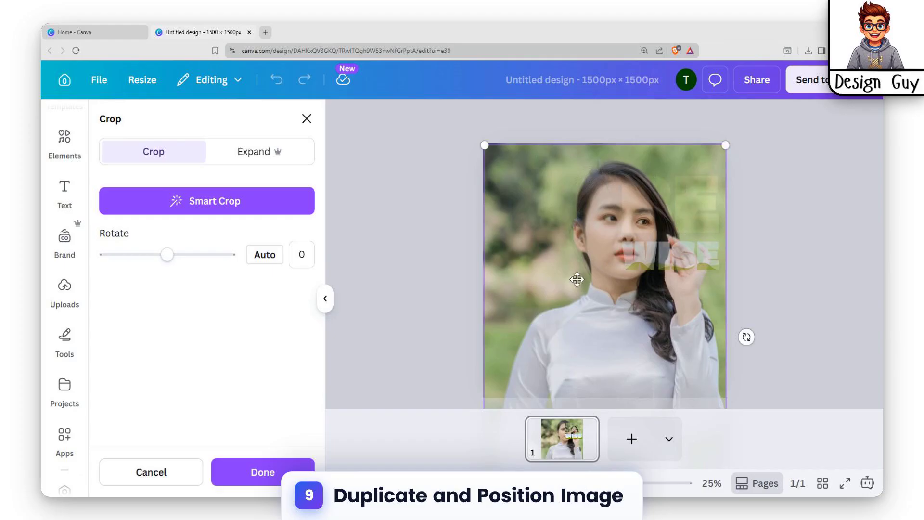
pyautogui.click(273, 476)
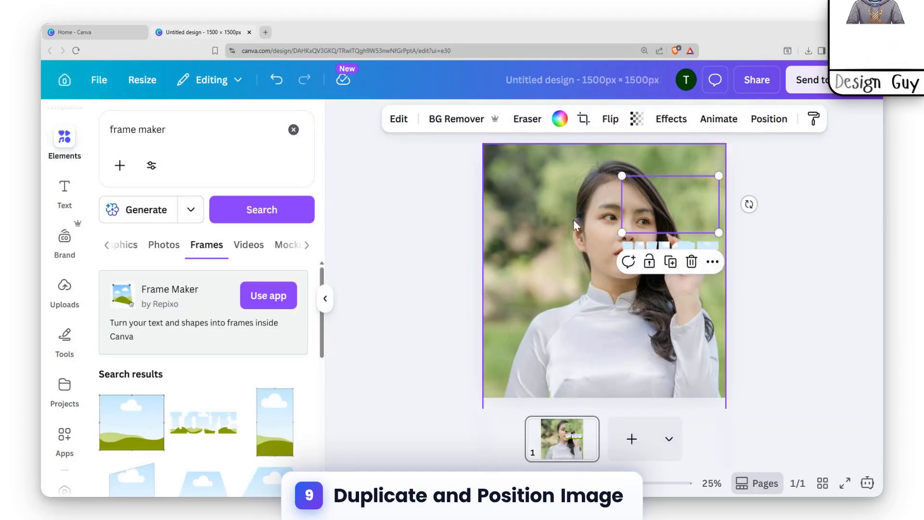
# Step: Duplicate the background photo again and drop the copy into the WISE frame
pyautogui.click(690, 256)
pyautogui.click(540, 256)
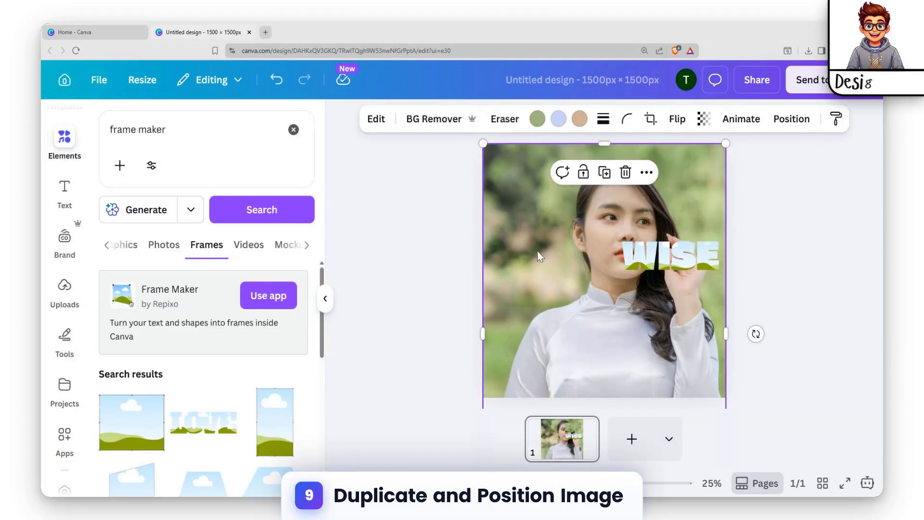
pyautogui.hotkey('ctrl', 'd')
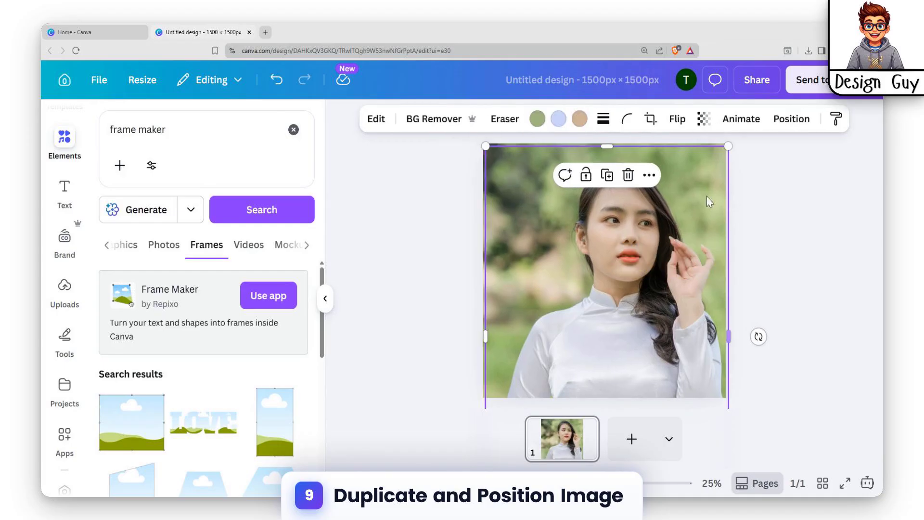
pyautogui.moveTo(669, 204); pyautogui.dragTo(665, 266)
# Step: Crop the photo inside the WISE frame, enlarging it to page width so it overlaps the background photo
pyautogui.doubleClick(652, 254)
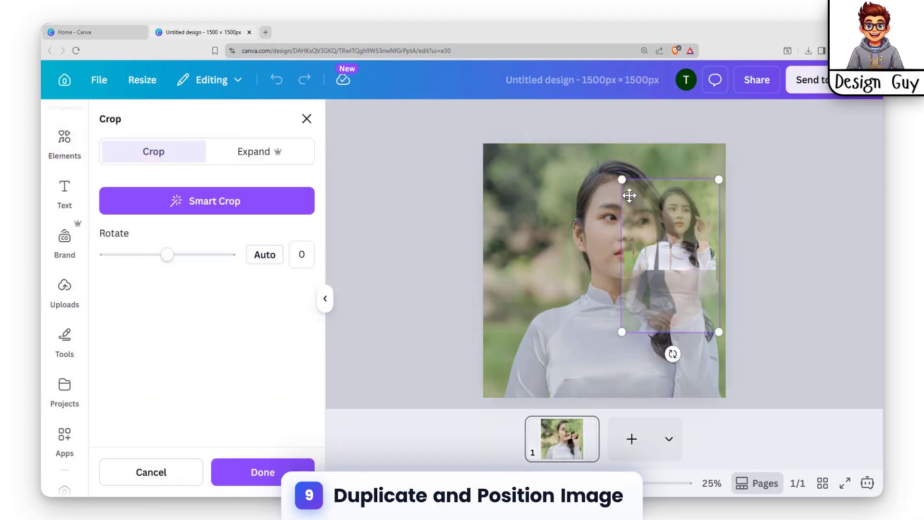
pyautogui.moveTo(622, 179); pyautogui.dragTo(596, 140)
pyautogui.moveTo(626, 193); pyautogui.dragTo(625, 206)
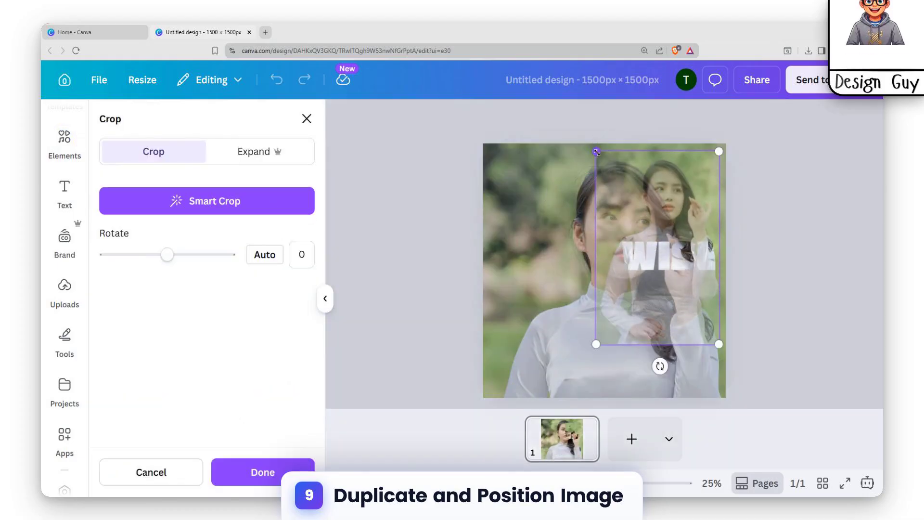
pyautogui.moveTo(622, 158)
pyautogui.mouseDown()
pyautogui.moveTo(516, 174)
pyautogui.moveTo(447, 171)
pyautogui.moveTo(634, 167)
pyautogui.mouseUp()
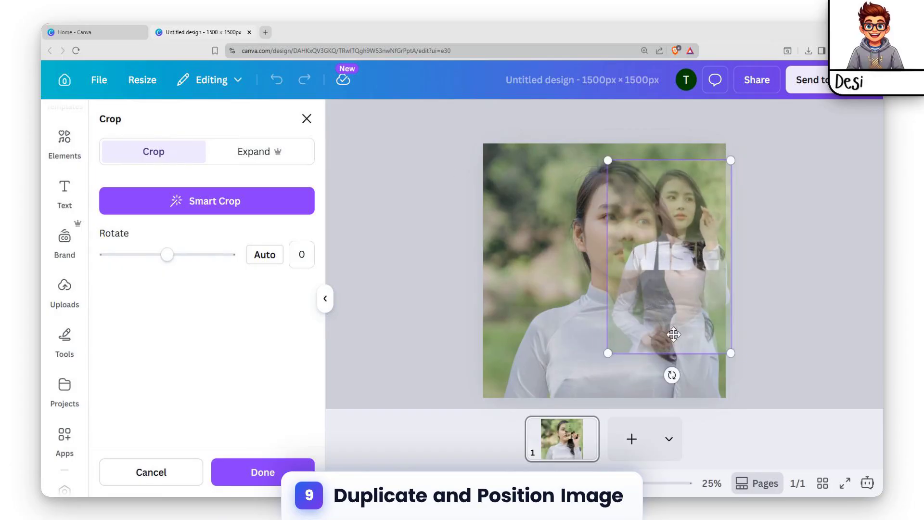
pyautogui.moveTo(609, 354); pyautogui.dragTo(535, 408)
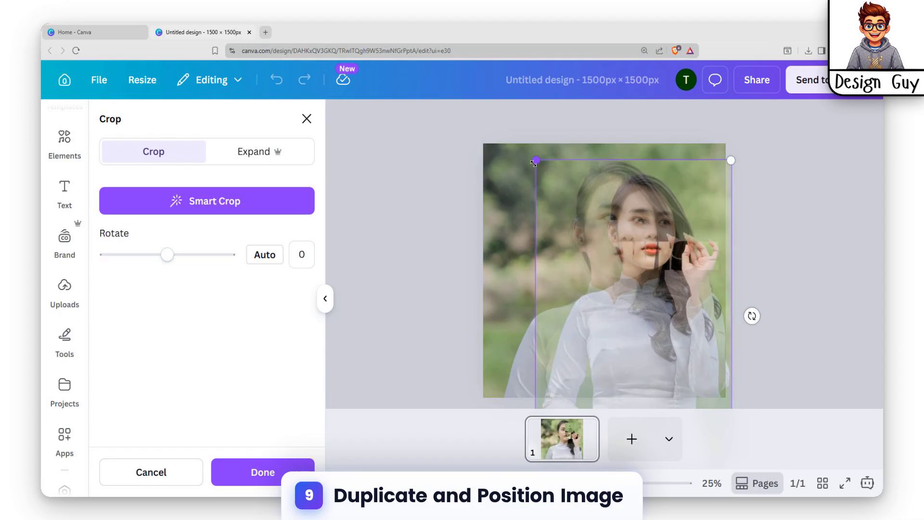
pyautogui.moveTo(533, 164); pyautogui.dragTo(491, 97)
pyautogui.moveTo(615, 165); pyautogui.dragTo(595, 219)
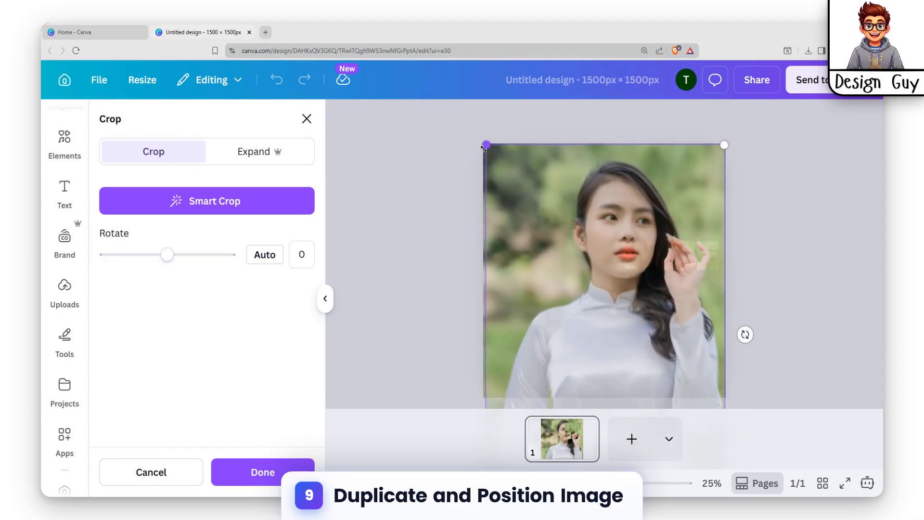
pyautogui.moveTo(482, 148); pyautogui.dragTo(479, 148)
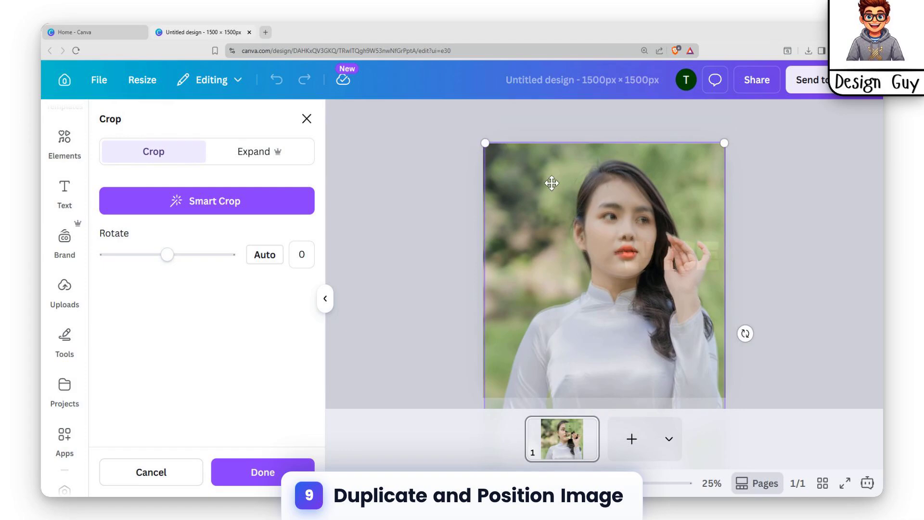
pyautogui.moveTo(551, 181); pyautogui.dragTo(549, 190)
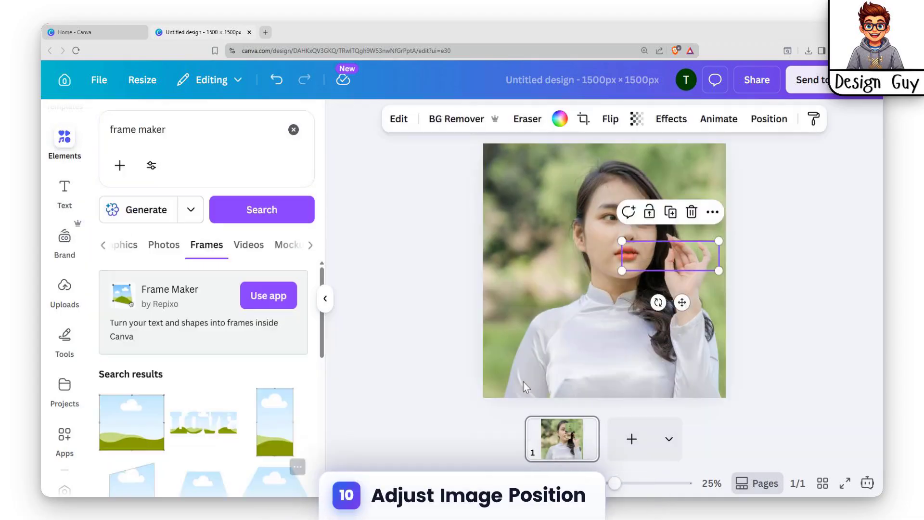
pyautogui.click(759, 268)
# Step: Fine-tune the crop inside the WISE frame, shifting and slightly resizing the photo until the face and hand match the background
pyautogui.doubleClick(692, 264)
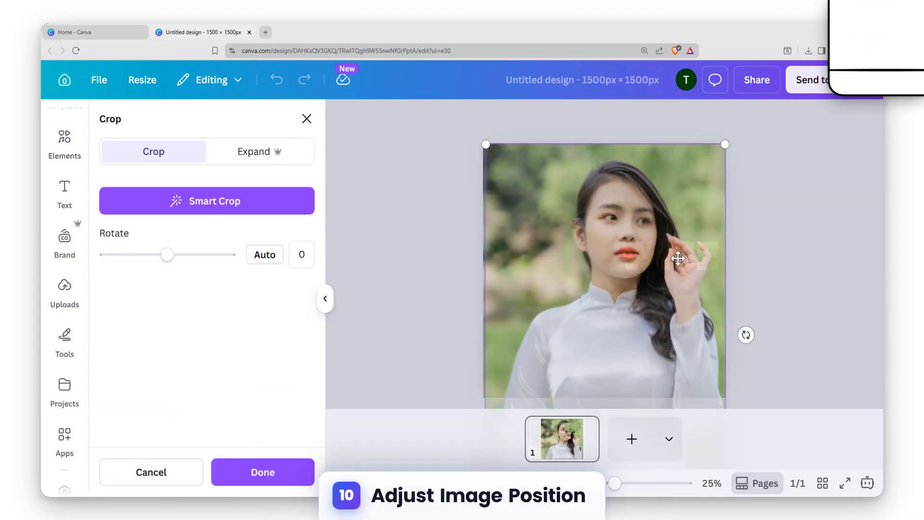
pyautogui.moveTo(575, 206); pyautogui.dragTo(567, 206)
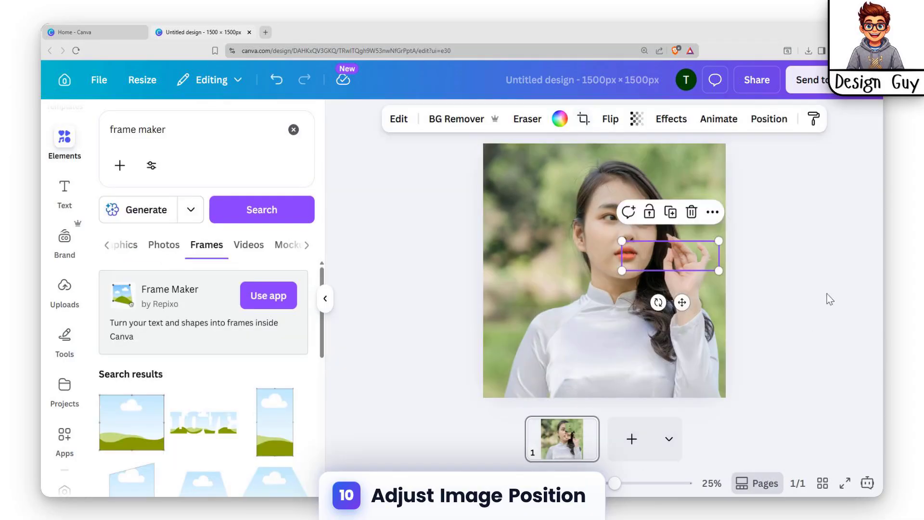
pyautogui.click(825, 295)
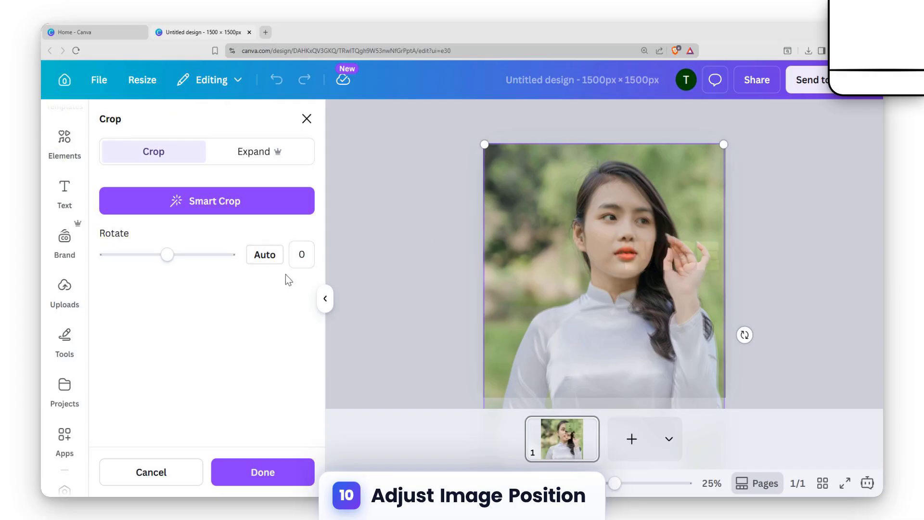
pyautogui.moveTo(549, 221); pyautogui.dragTo(551, 226)
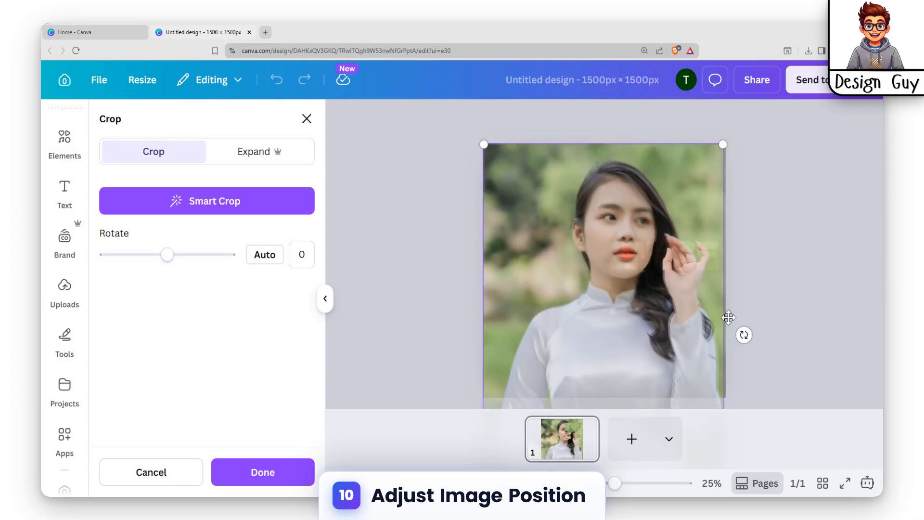
pyautogui.moveTo(724, 150); pyautogui.dragTo(727, 150)
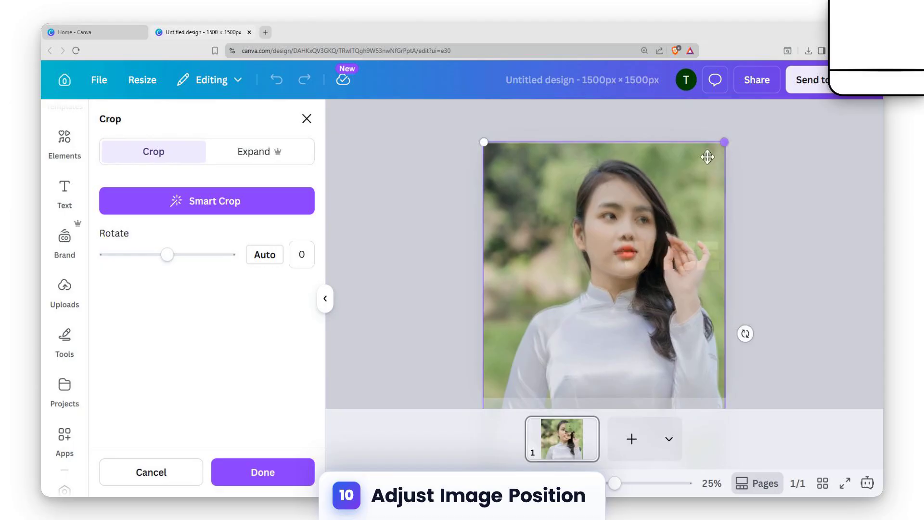
pyautogui.moveTo(676, 168); pyautogui.dragTo(675, 173)
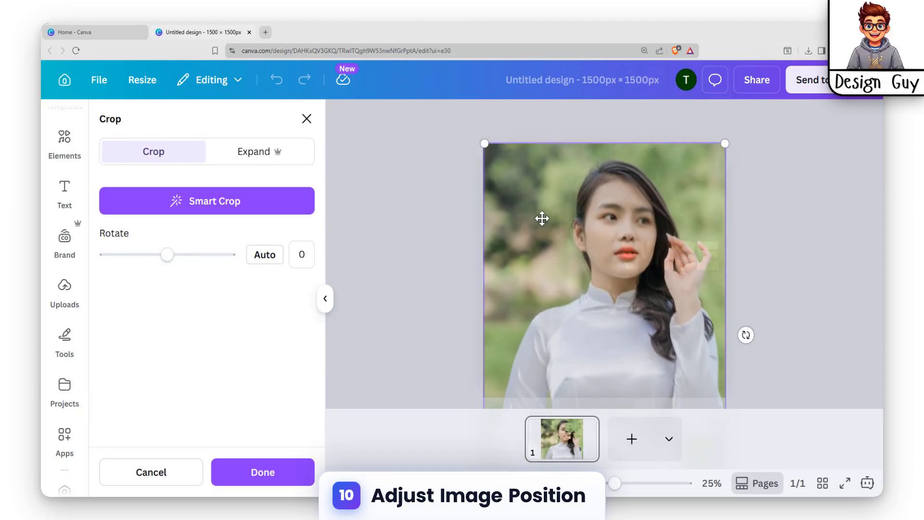
pyautogui.moveTo(534, 220); pyautogui.dragTo(533, 220)
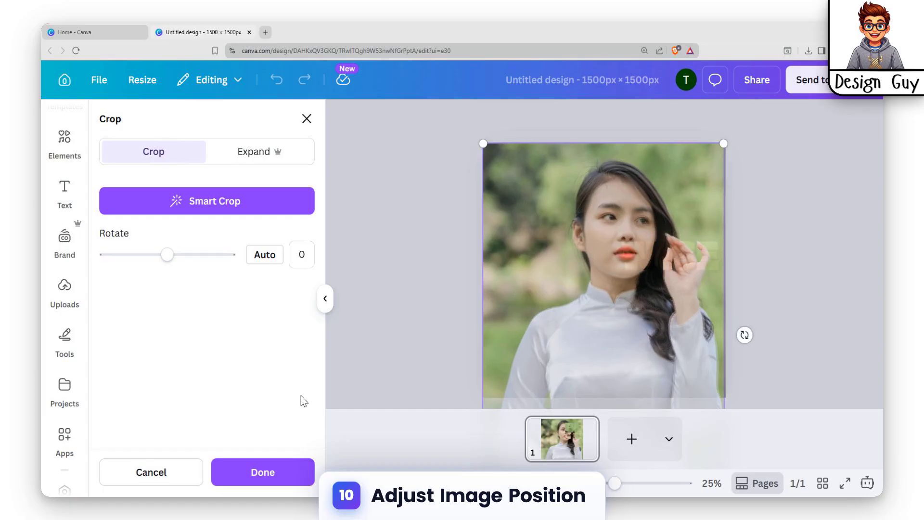
pyautogui.click(293, 470)
pyautogui.click(824, 242)
# Step: Nudge the background photo vertically and slightly to the left to align it with the photo pieces in the text frames
pyautogui.click(683, 179)
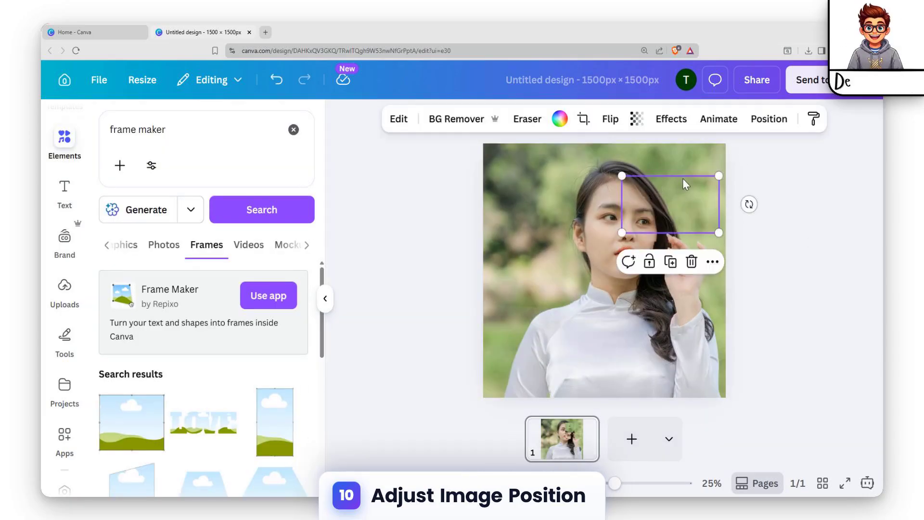
pyautogui.click(594, 183)
pyautogui.press('Down')
pyautogui.press('Down')
pyautogui.press('Down')
pyautogui.press('Down')
pyautogui.press('Down')
pyautogui.press('Down')
pyautogui.press('Down')
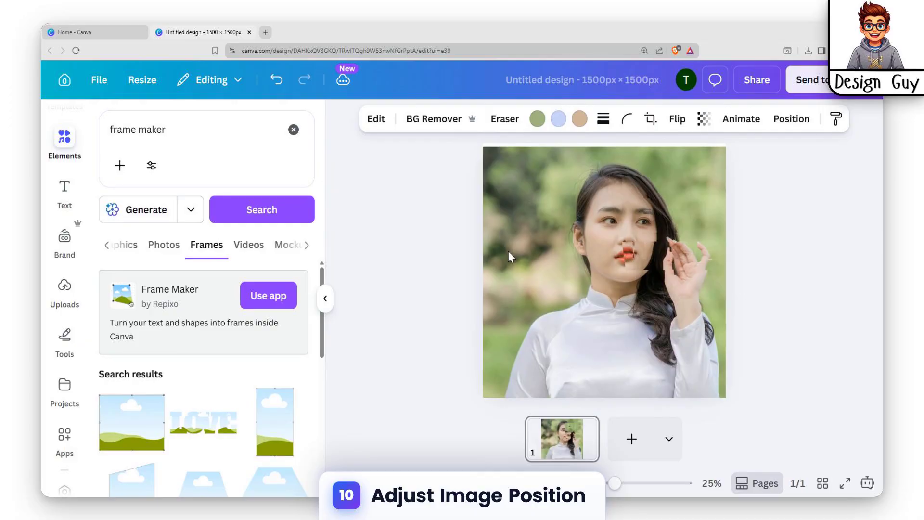
pyautogui.press('Up')
pyautogui.press('Up')
pyautogui.press('Up')
pyautogui.press('Up')
pyautogui.press('Up')
pyautogui.press('Up')
pyautogui.press('Up')
pyautogui.press('Up')
pyautogui.press('Up')
pyautogui.press('Up')
pyautogui.press('Up')
pyautogui.press('Up')
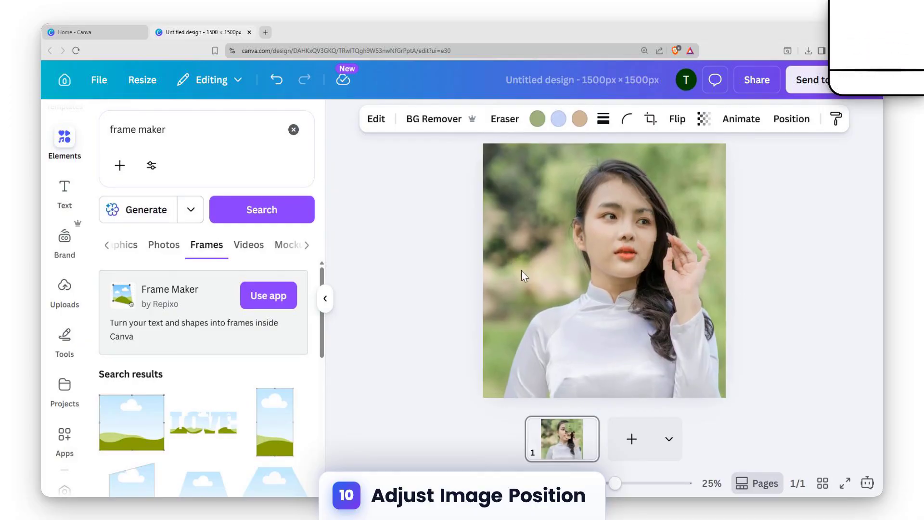
pyautogui.press('Left')
pyautogui.press('Left')
pyautogui.press('Left')
pyautogui.press('Left')
pyautogui.press('Left')
pyautogui.press('Left')
pyautogui.press('Left')
pyautogui.press('Left')
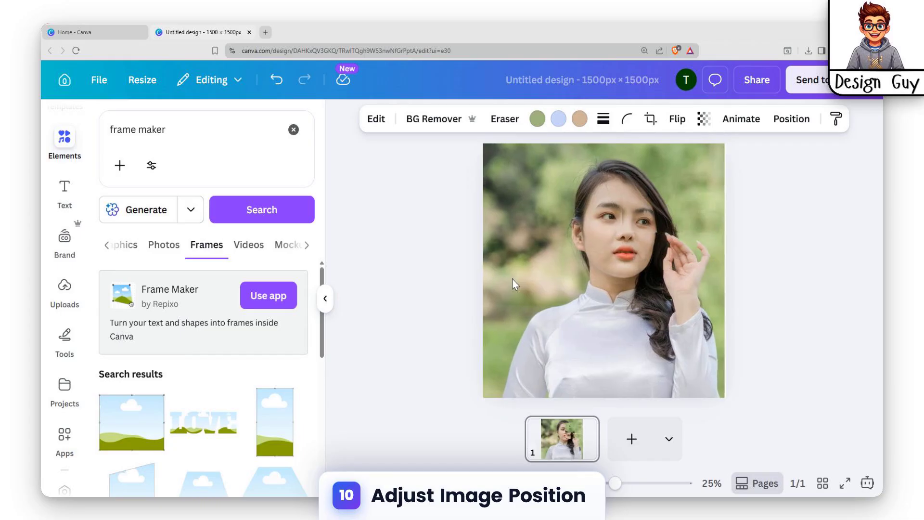
# Step: Crop the background photo's right side back to the left edge of the BE and WISE frames
pyautogui.moveTo(723, 334); pyautogui.dragTo(622, 334)
pyautogui.click(832, 268)
# Step: Readjust the photo's size and position inside the BE frame so the face continues from the cropped background photo
pyautogui.click(650, 193)
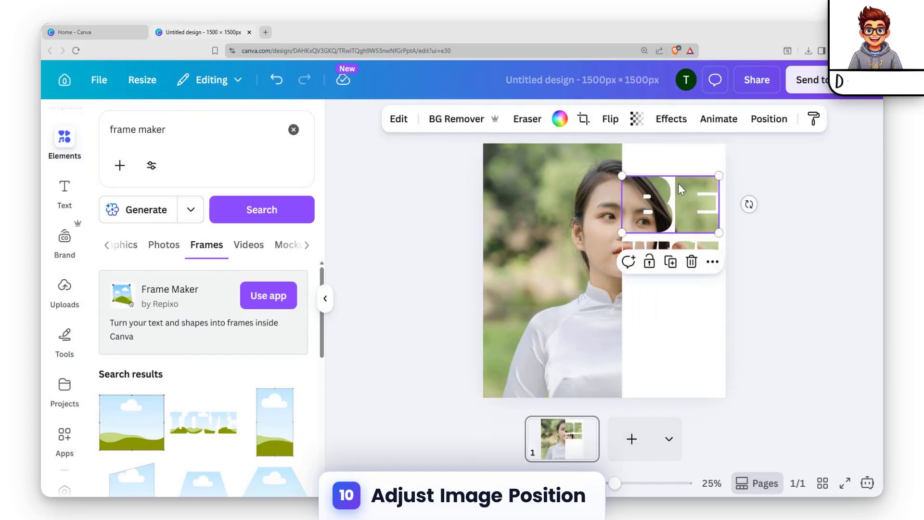
pyautogui.doubleClick(650, 193)
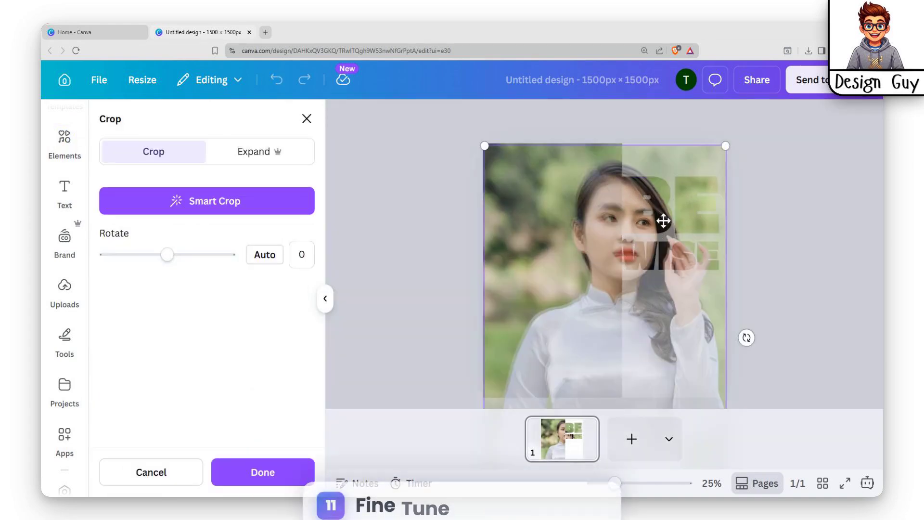
pyautogui.moveTo(650, 193); pyautogui.dragTo(658, 198)
pyautogui.moveTo(480, 143); pyautogui.dragTo(462, 155)
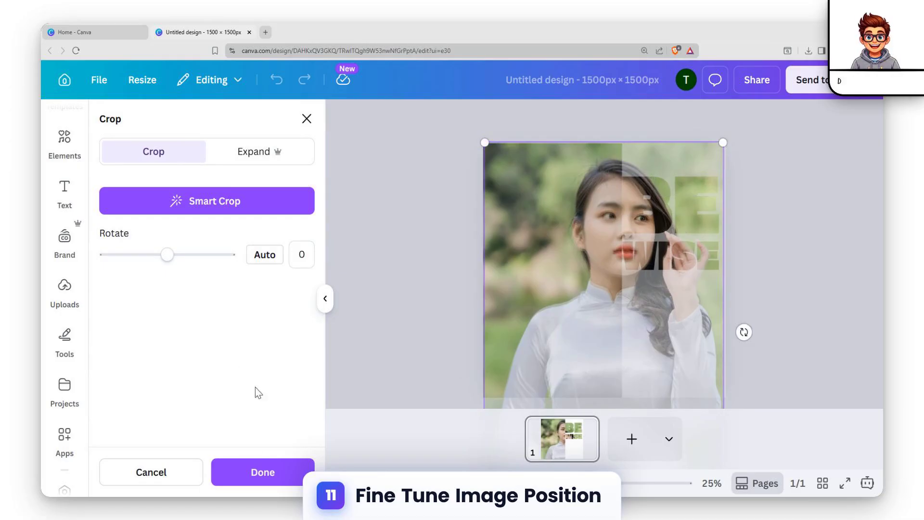
pyautogui.click(263, 472)
pyautogui.click(673, 255)
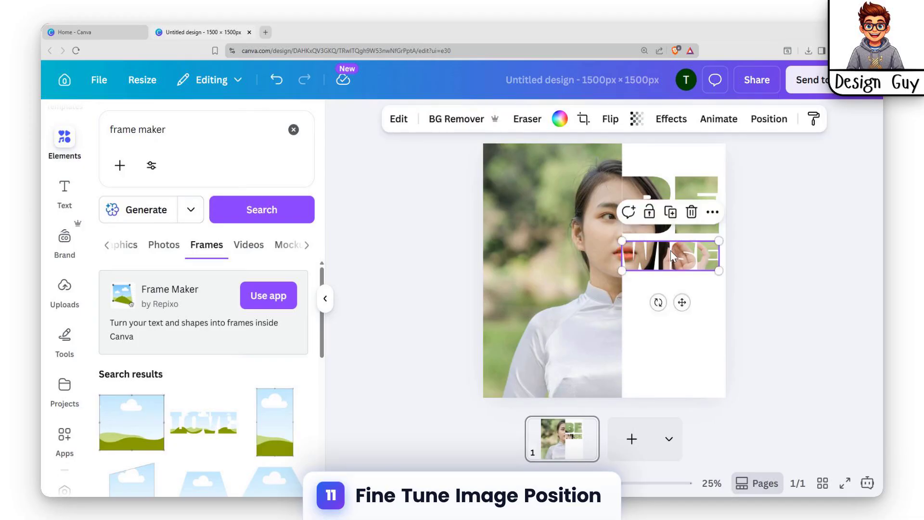
pyautogui.moveTo(671, 250); pyautogui.dragTo(671, 246)
pyautogui.click(672, 282)
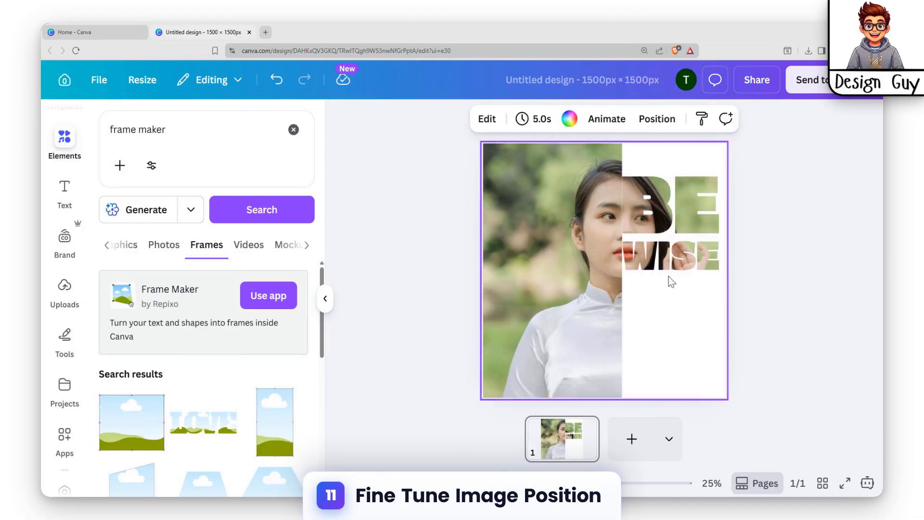
# Step: Trim the background photo's right edge slightly more, leaving a narrow gap before the BE and WISE letters
pyautogui.click(590, 243)
pyautogui.moveTo(620, 332); pyautogui.dragTo(617, 330)
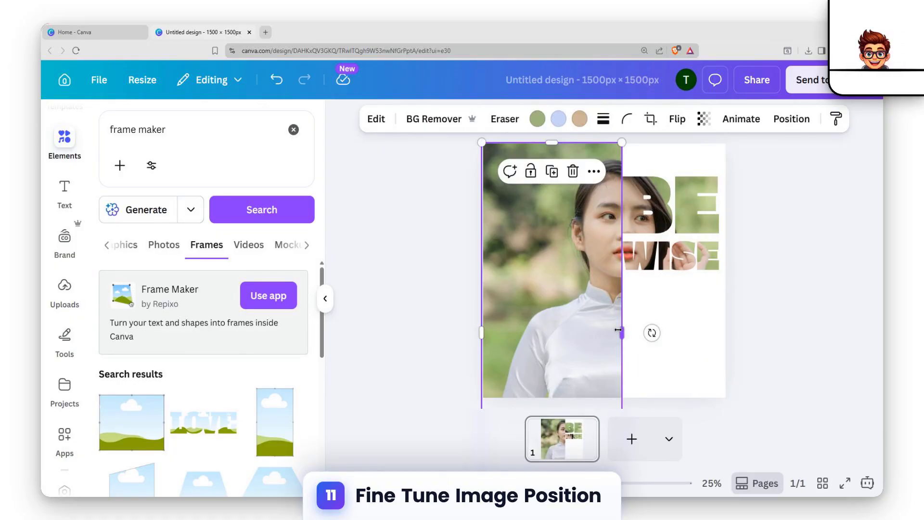
pyautogui.click(835, 314)
pyautogui.click(611, 160)
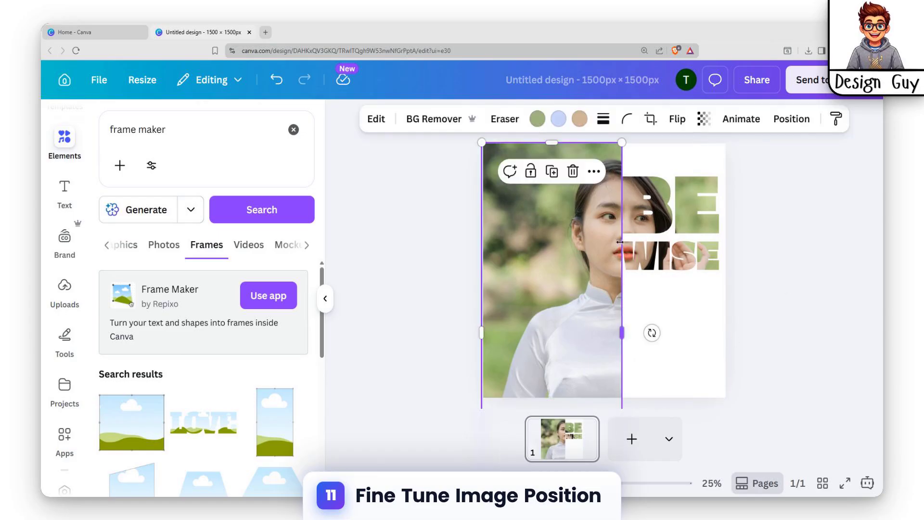
pyautogui.moveTo(621, 330); pyautogui.dragTo(617, 330)
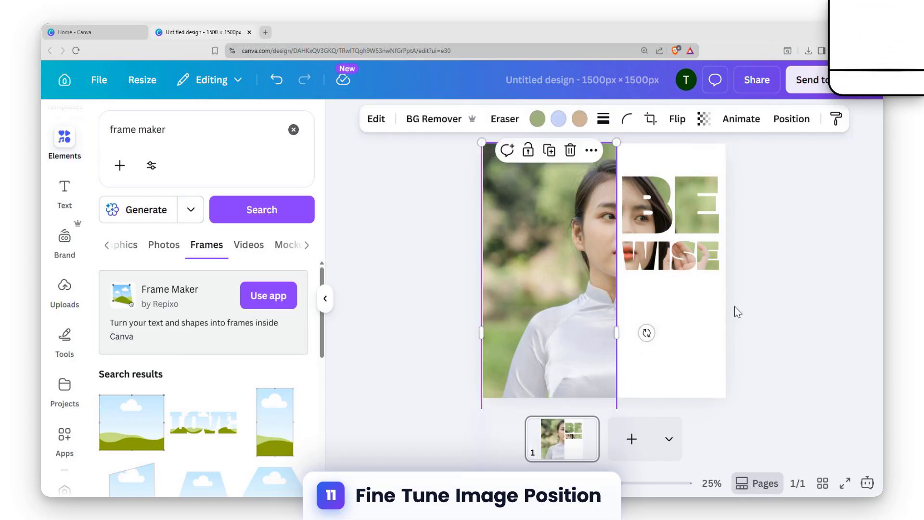
pyautogui.click(748, 312)
pyautogui.click(669, 304)
pyautogui.click(801, 305)
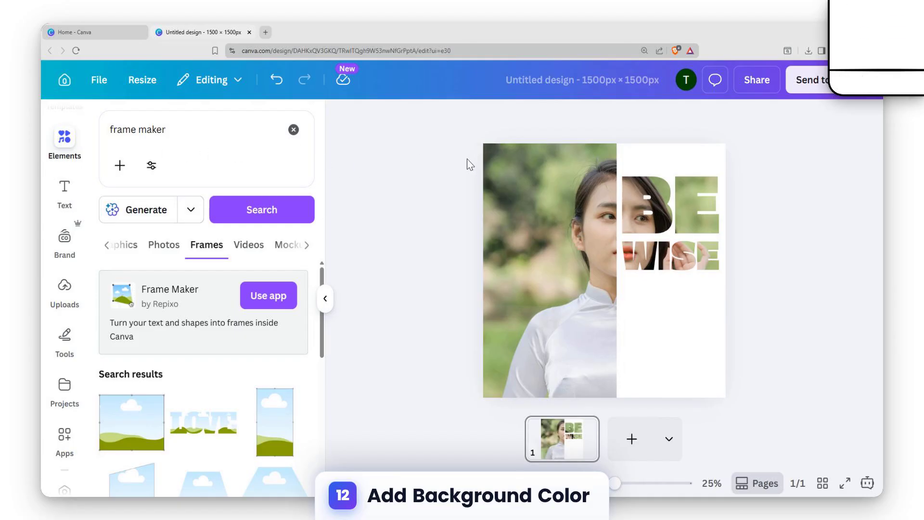
# Step: Set the page background to a medium grey from the default solid colours
pyautogui.click(683, 313)
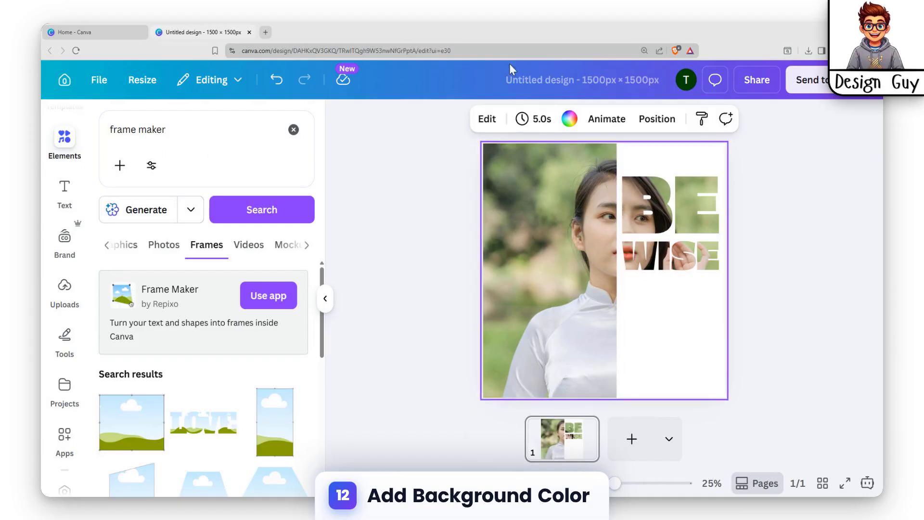
pyautogui.click(570, 120)
pyautogui.scroll(-3, 140, 305)
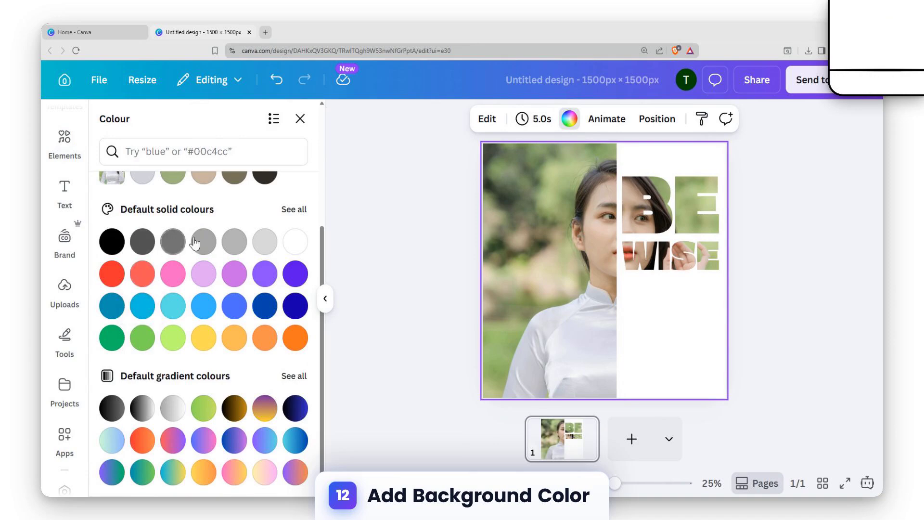
pyautogui.click(195, 243)
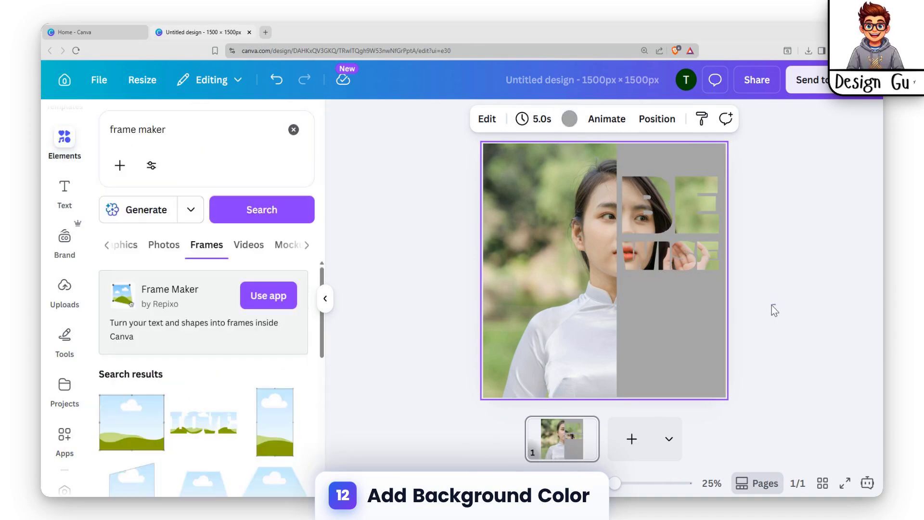
pyautogui.click(772, 305)
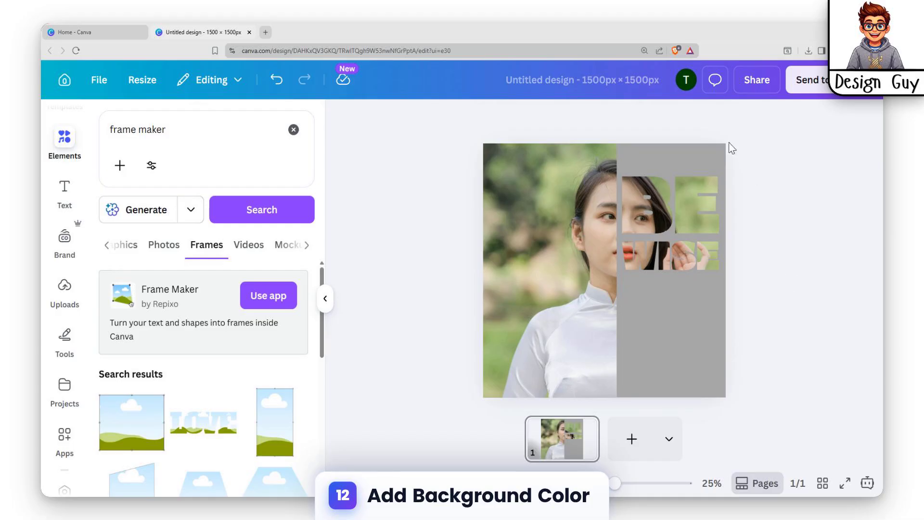
# Step: Download the design as a PNG at size 3.125, giving 4,688 × 4,688 px
pyautogui.click(757, 80)
pyautogui.click(646, 393)
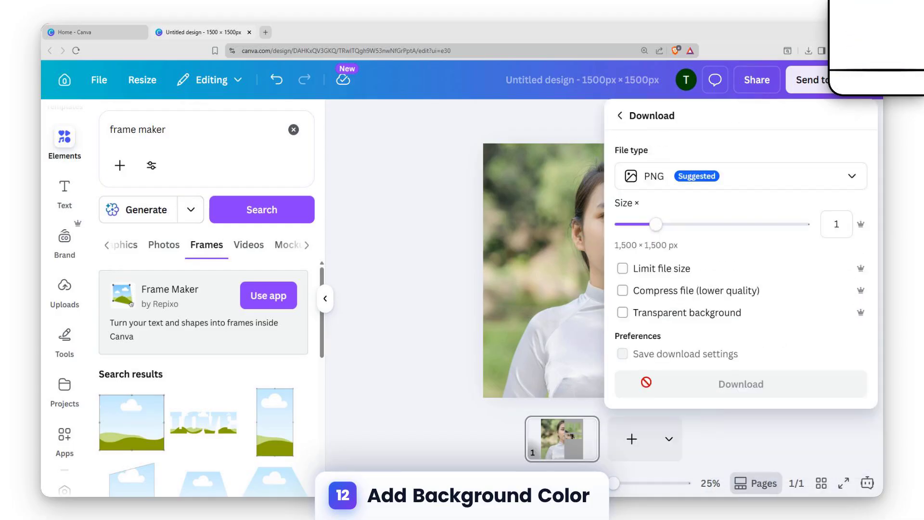
pyautogui.moveTo(655, 223); pyautogui.dragTo(793, 225)
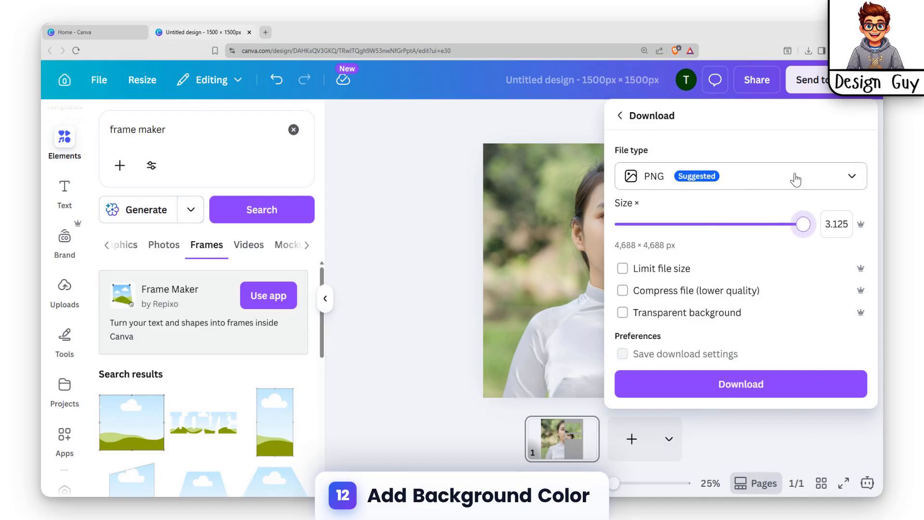
pyautogui.click(747, 387)
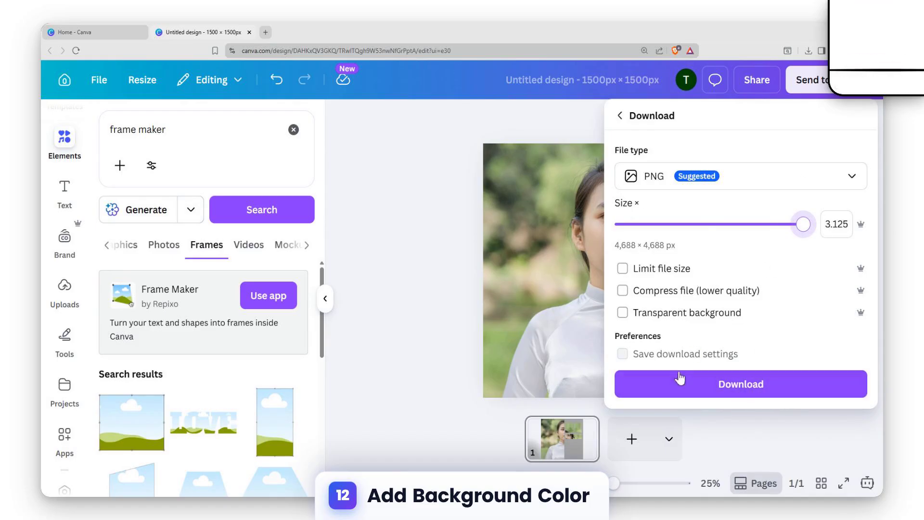